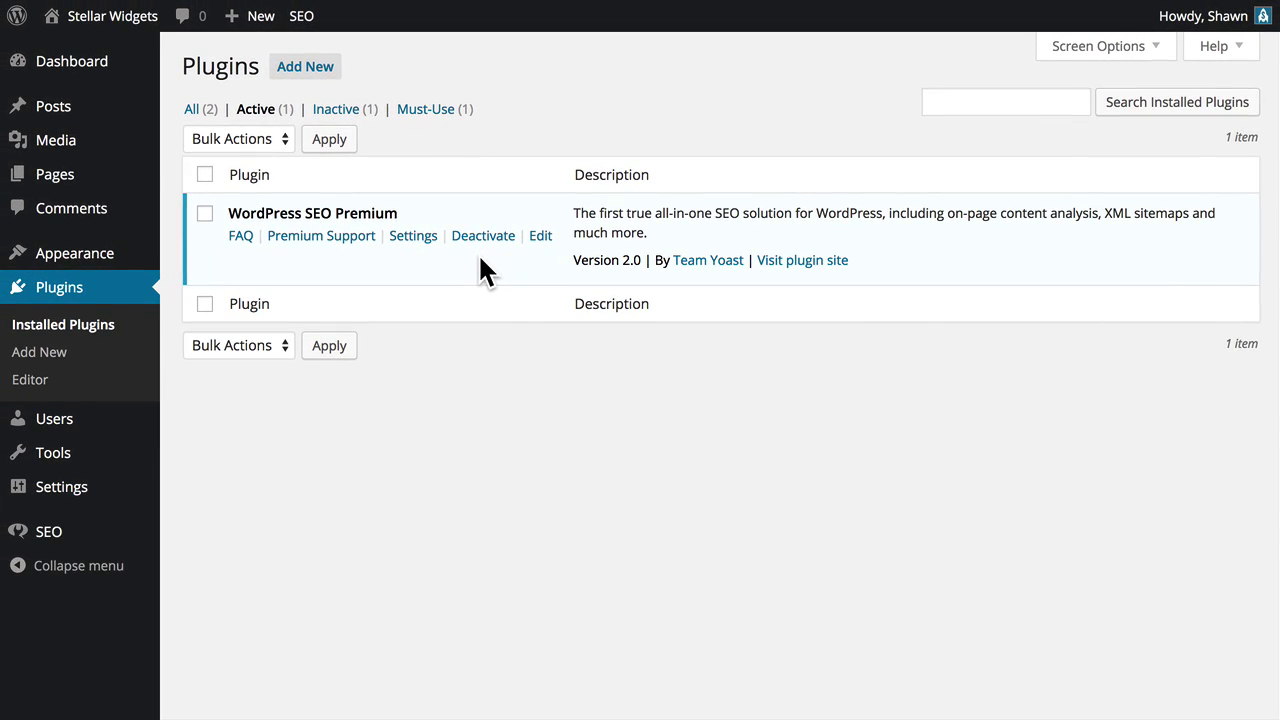
- Open the Rocket Powered Skates post in the editor and scroll down to its Yoast SEO box
{"action": "left_click", "coordinate": [106, 110]}
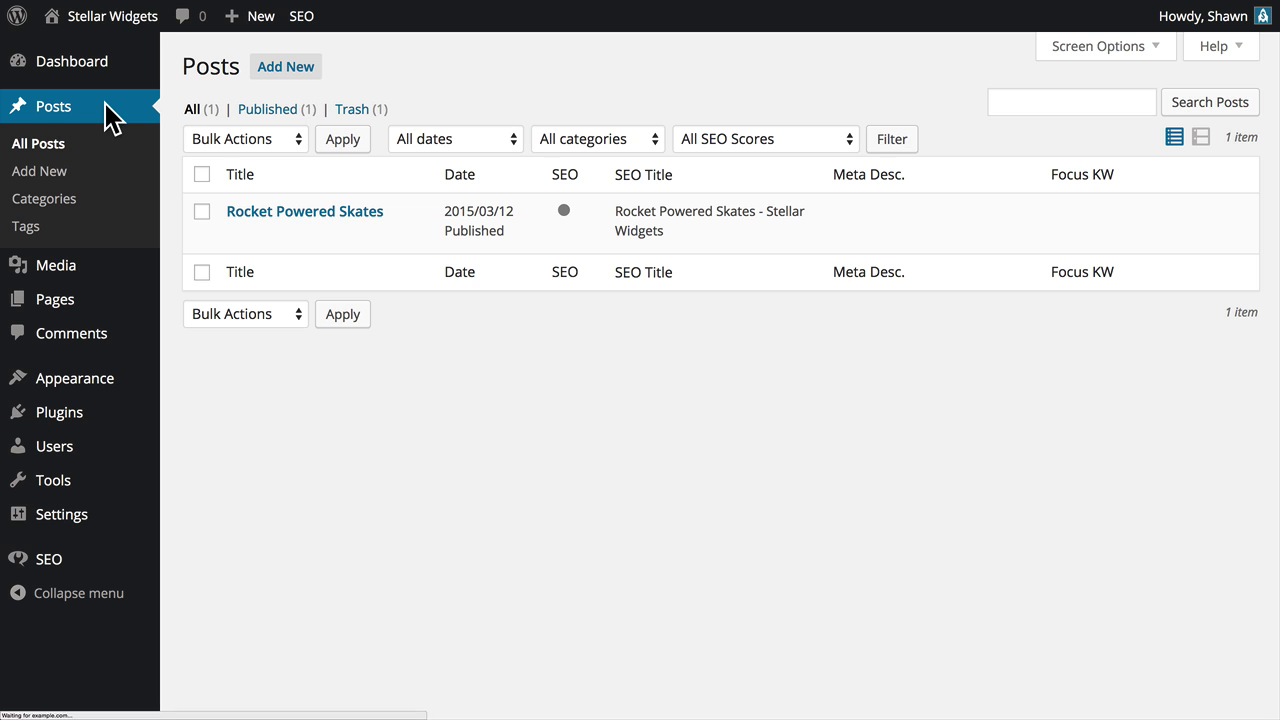
{"action": "left_click", "coordinate": [236, 234]}
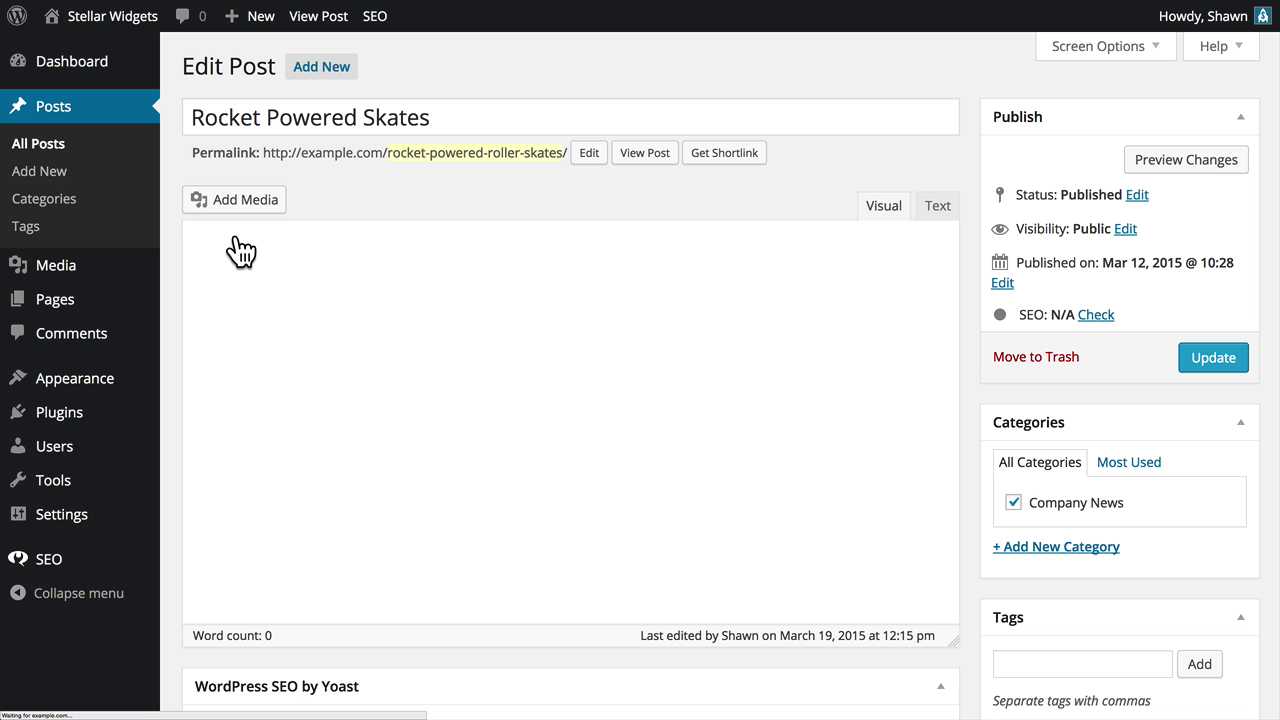
{"action": "scroll", "coordinate": [388, 203], "scroll_direction": "down", "scroll_amount": 5}
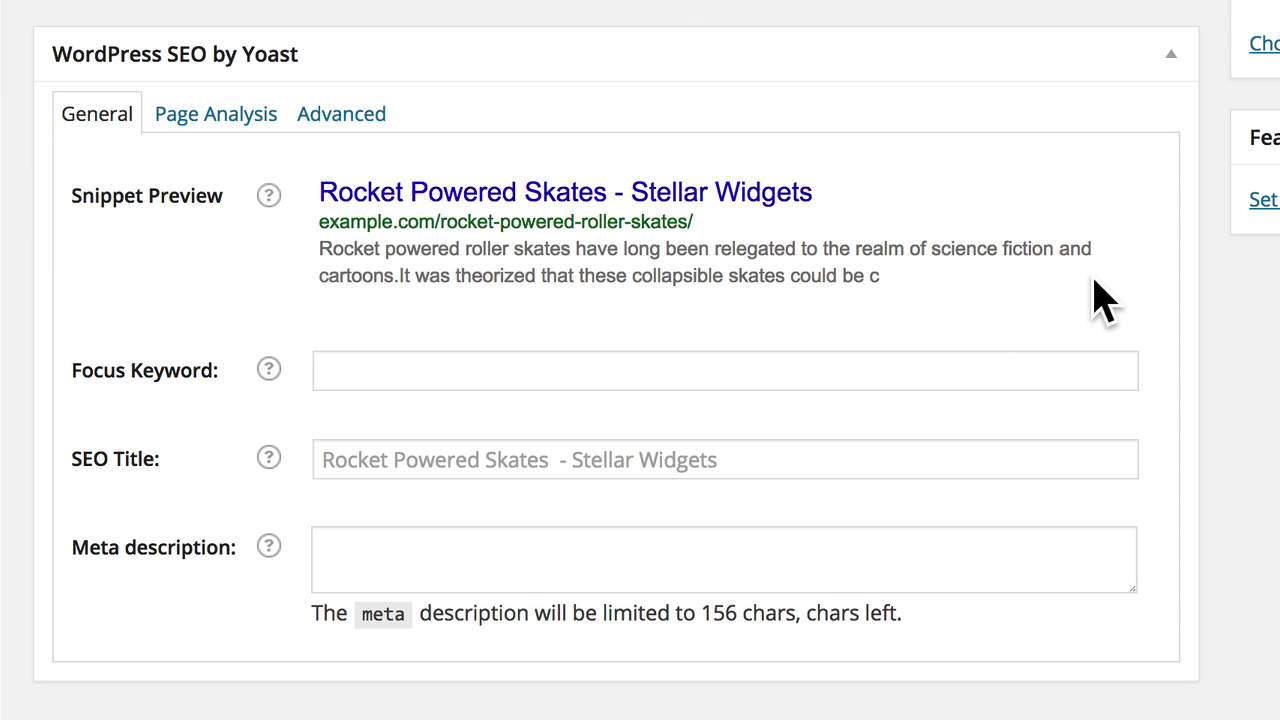
{"action": "left_click", "coordinate": [806, 459]}
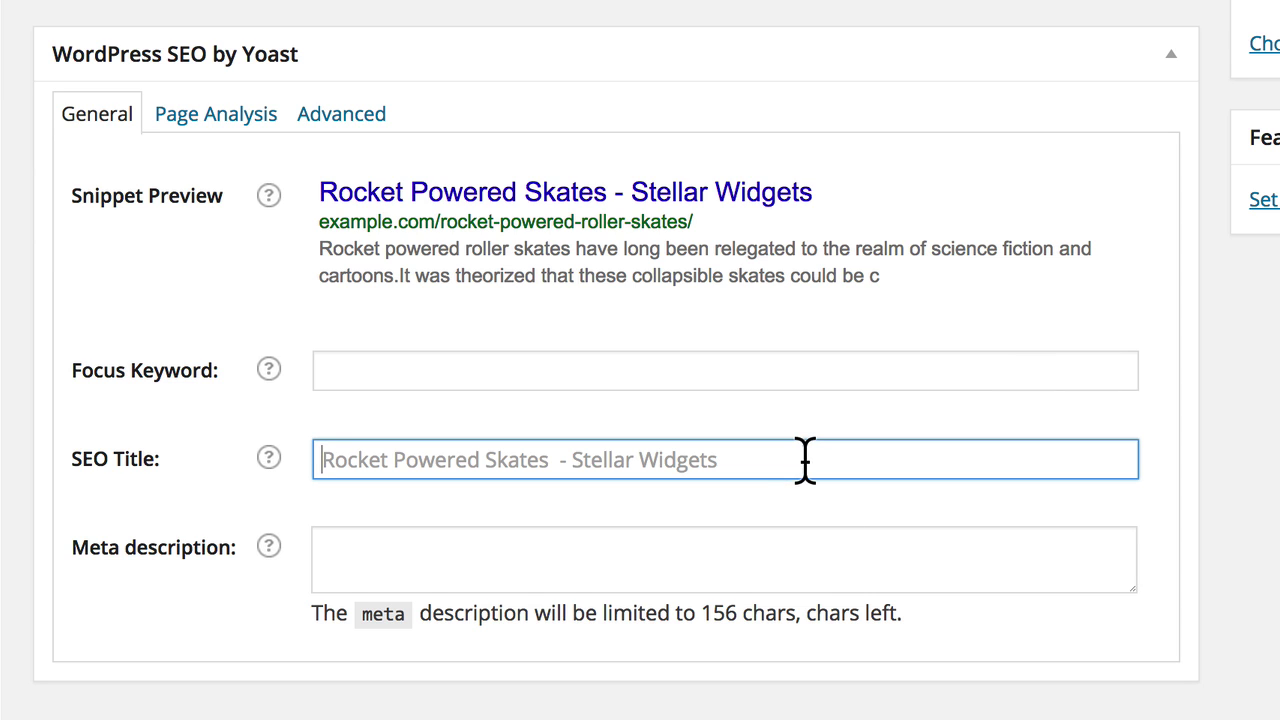
{"action": "type", "text": "A N"}
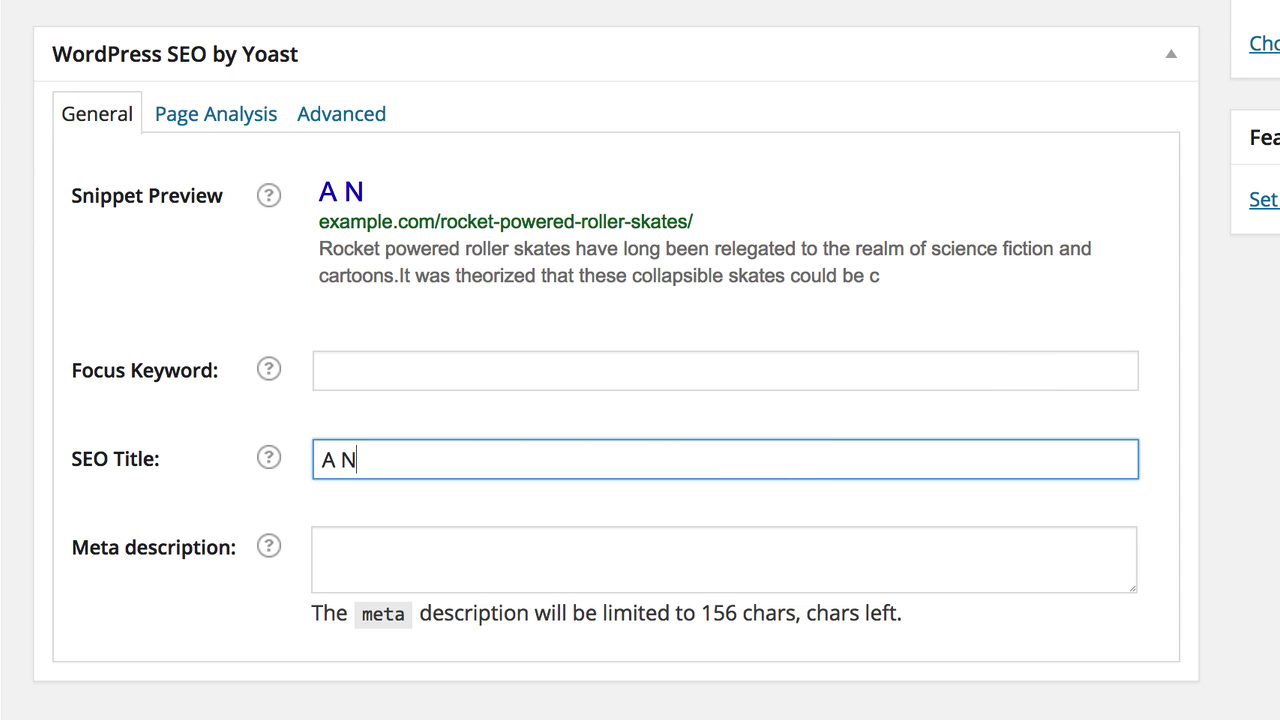
{"action": "type", "text": "ew Title"}
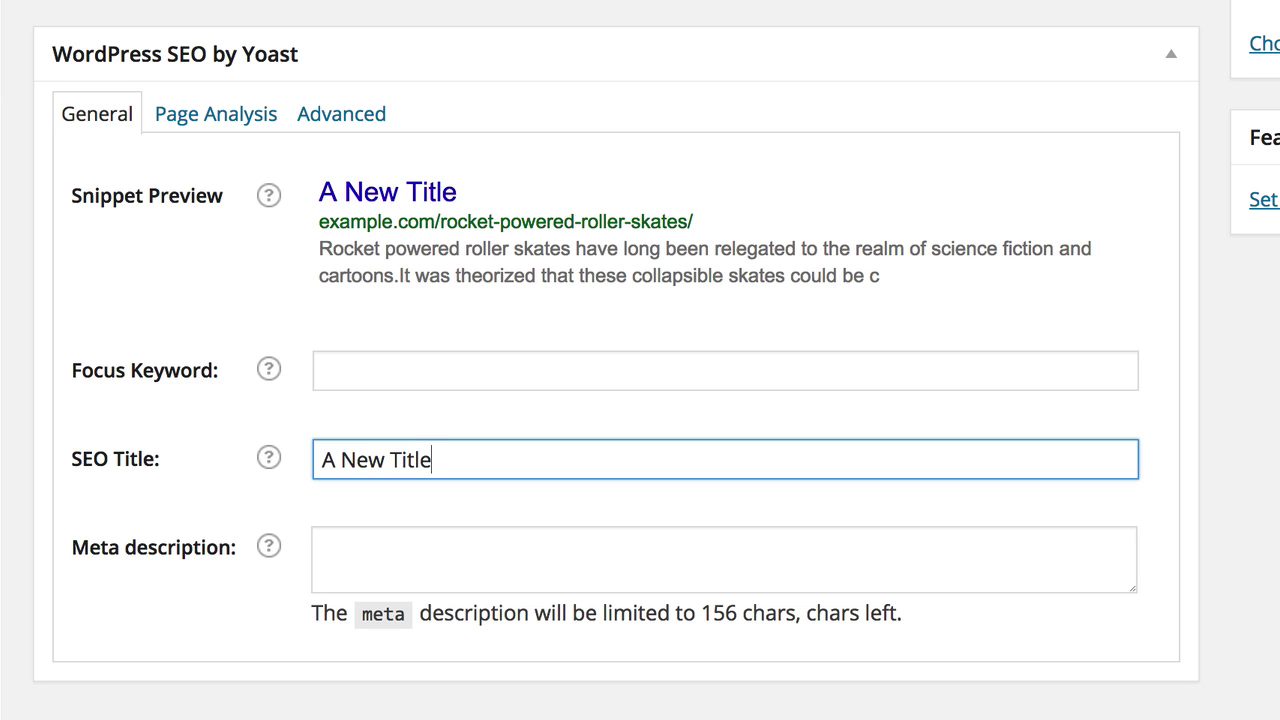
{"action": "key", "text": "super+a"}
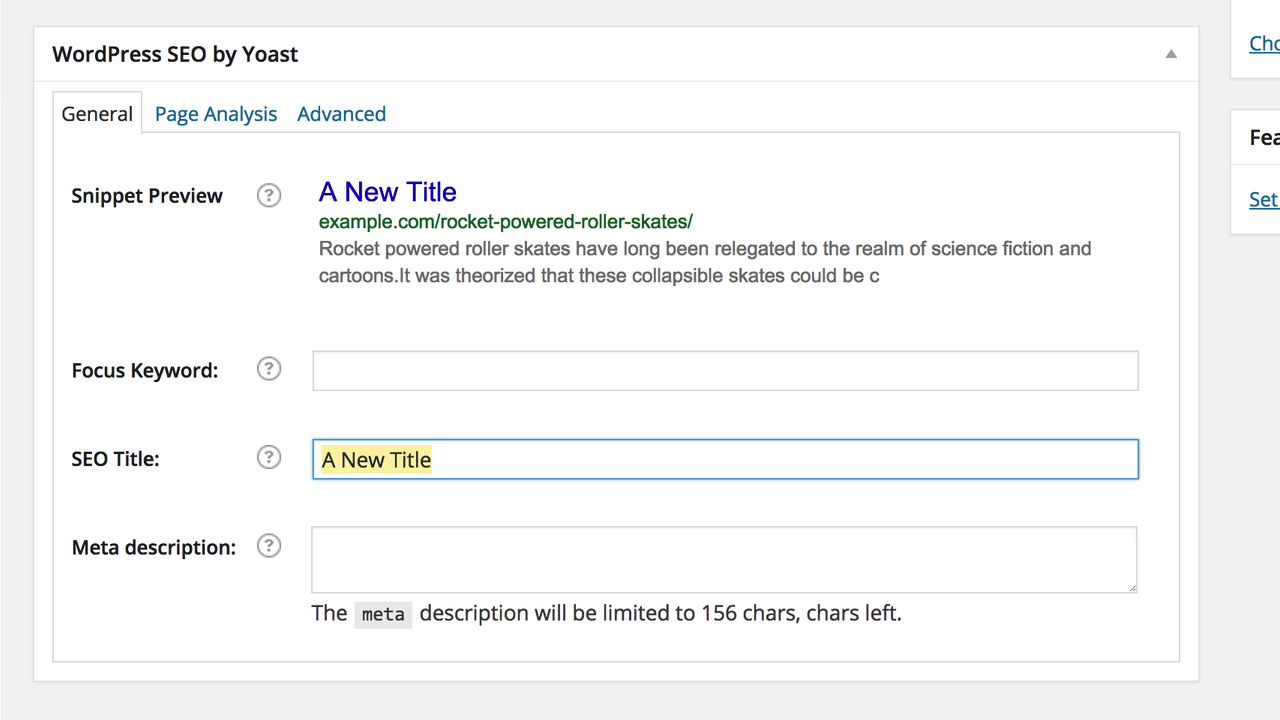
{"action": "key", "text": "BackSpace"}
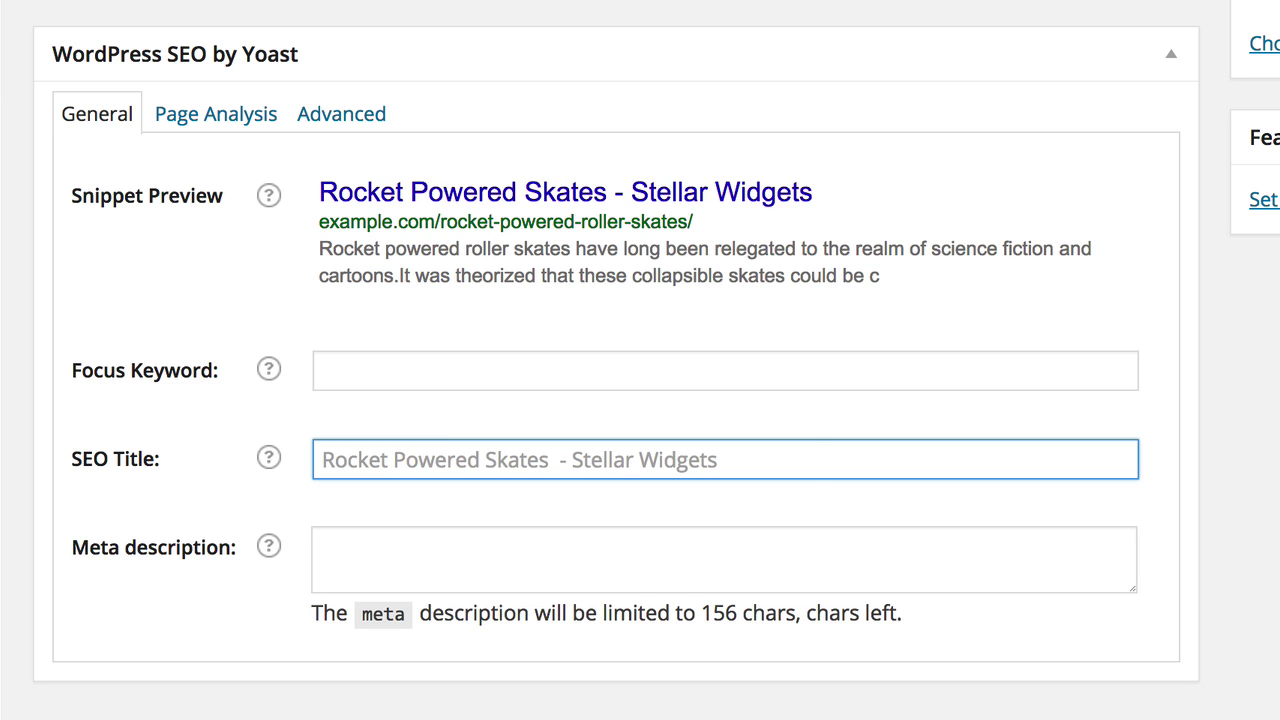
{"action": "left_click", "coordinate": [160, 418]}
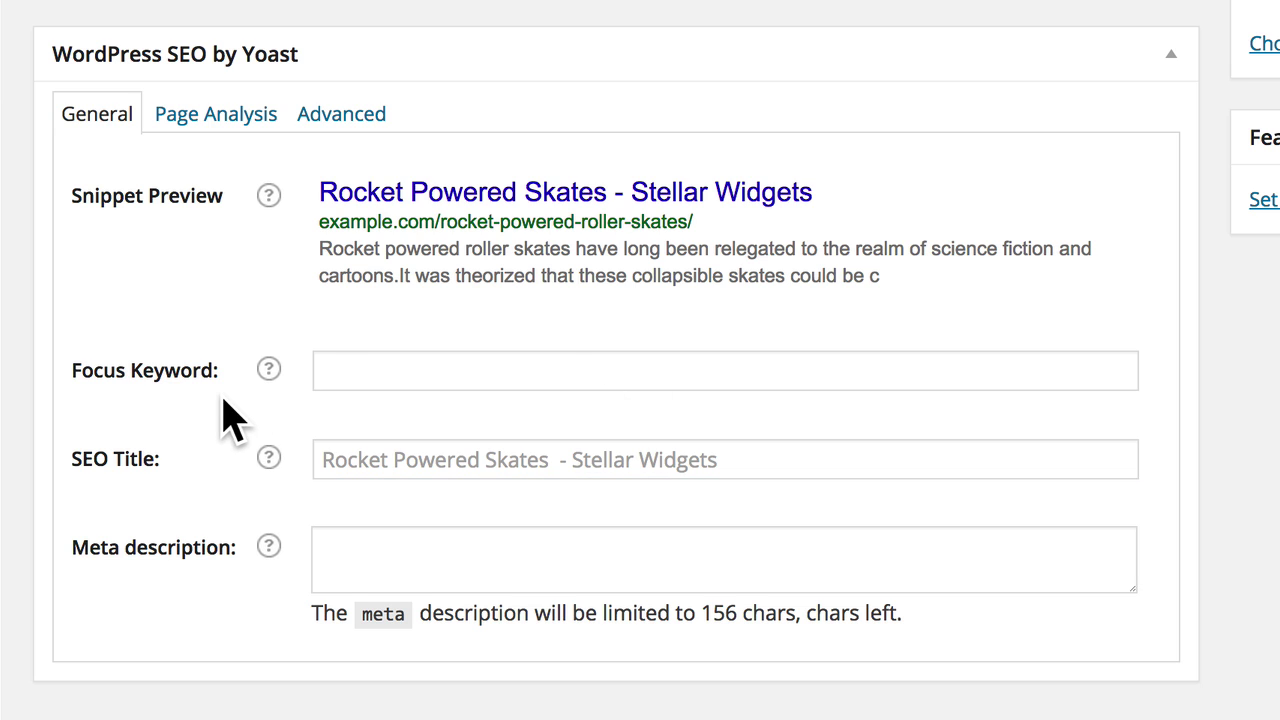
- Enter 'rocket powered roller skates' as the Yoast focus keyword, picking it from the suggestions
{"action": "left_click", "coordinate": [333, 372]}
{"action": "type", "text": "rocket powe"}
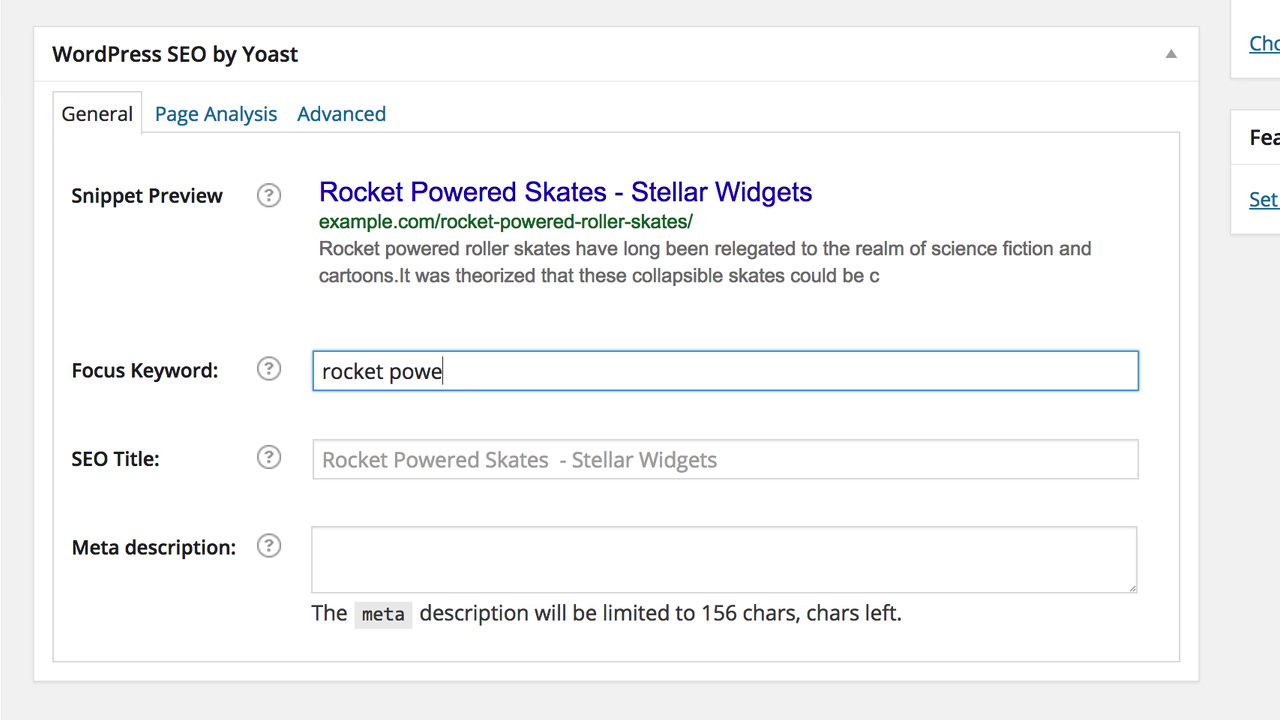
{"action": "type", "text": "red roller"}
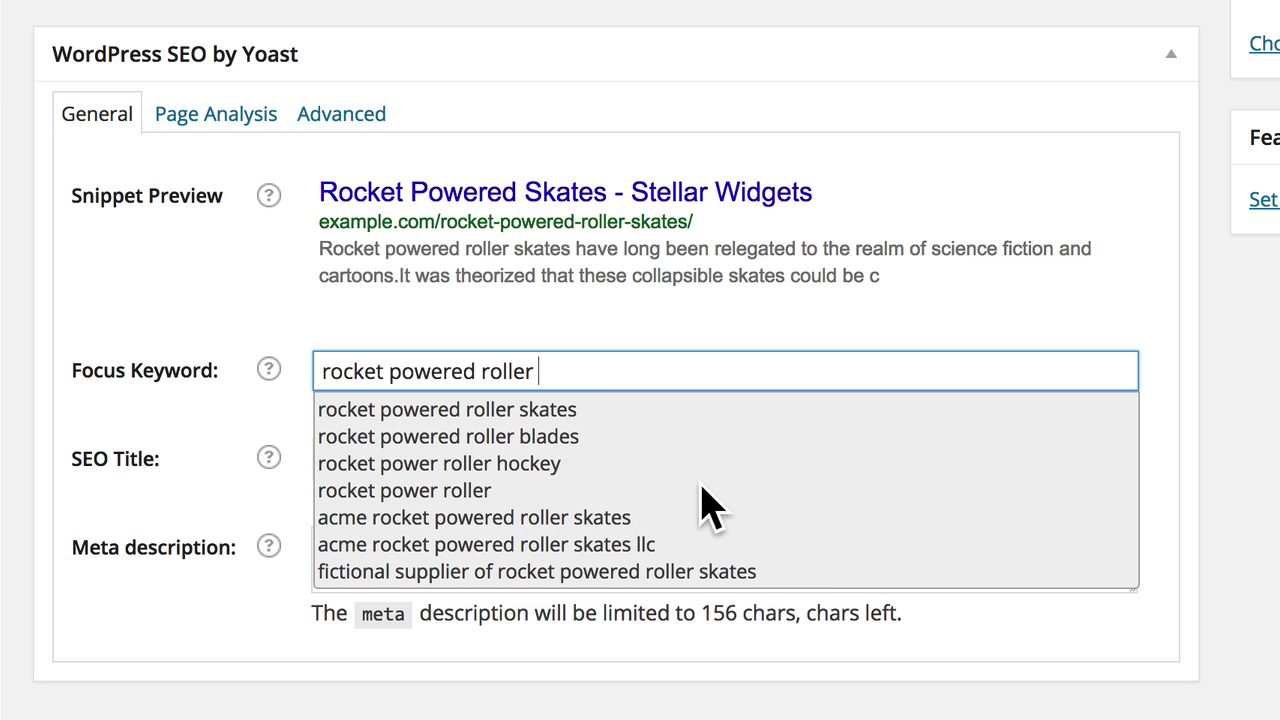
{"action": "left_click", "coordinate": [602, 409]}
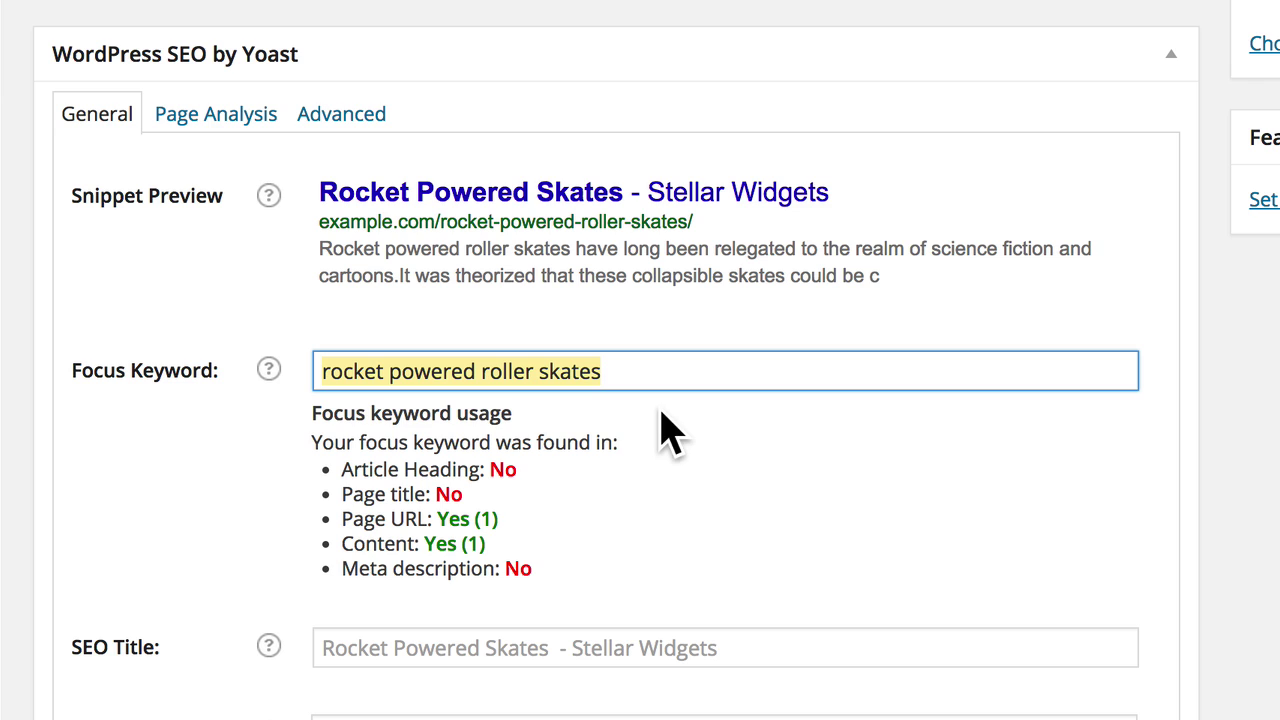
{"action": "left_click", "coordinate": [668, 430]}
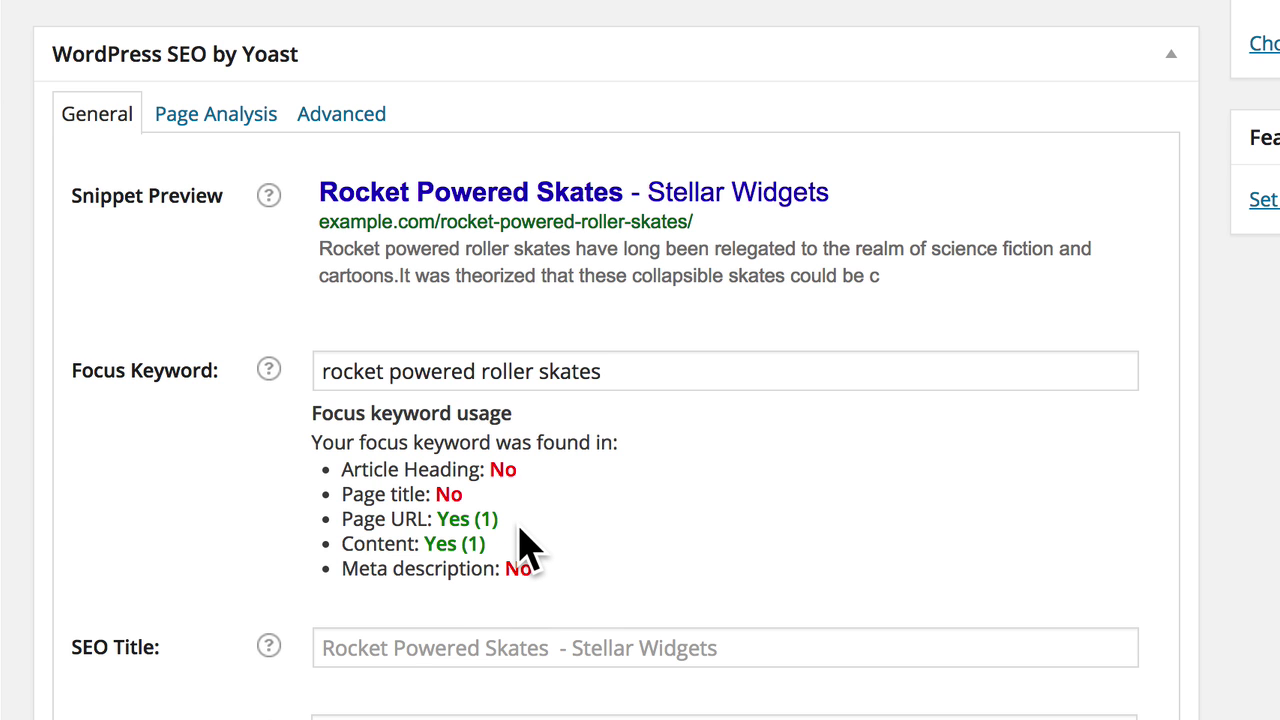
{"action": "scroll", "coordinate": [520, 548], "scroll_direction": "up", "scroll_amount": 15}
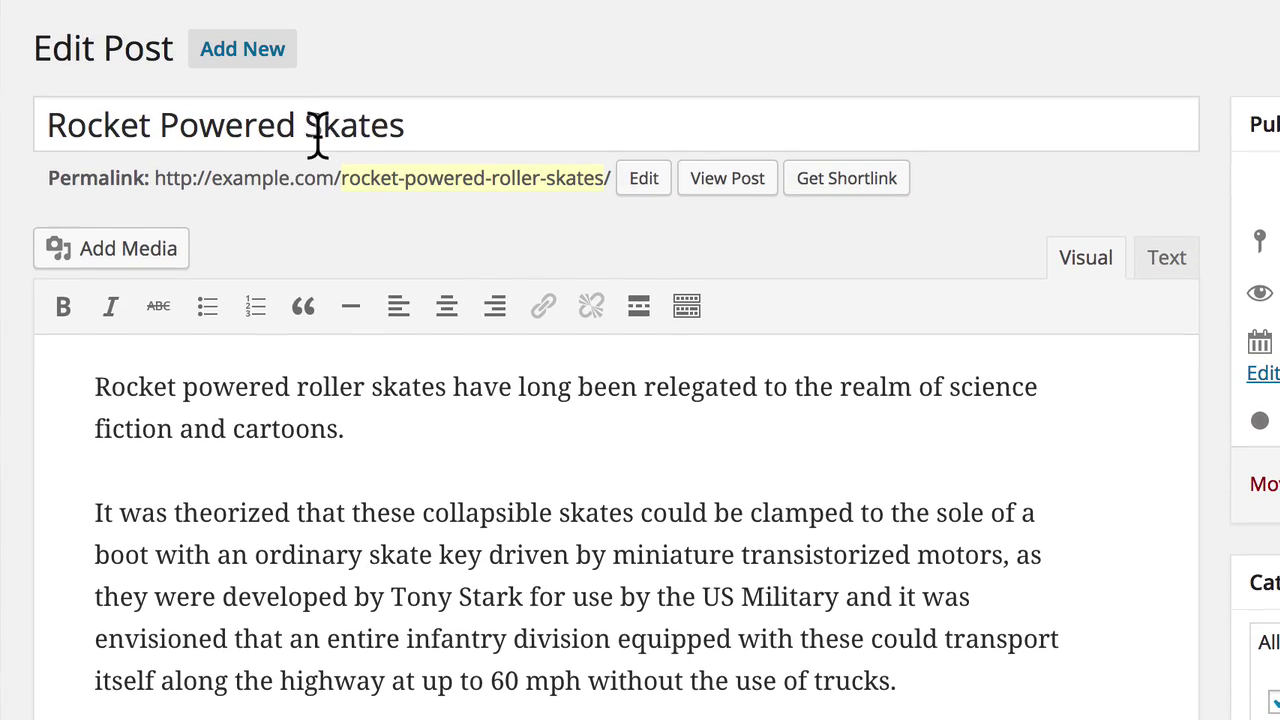
- Insert 'Roller' before 'Skates' so the post title reads 'Rocket Powered Roller Skates'
{"action": "left_click", "coordinate": [314, 128]}
{"action": "type", "text": "Roller Skates"}
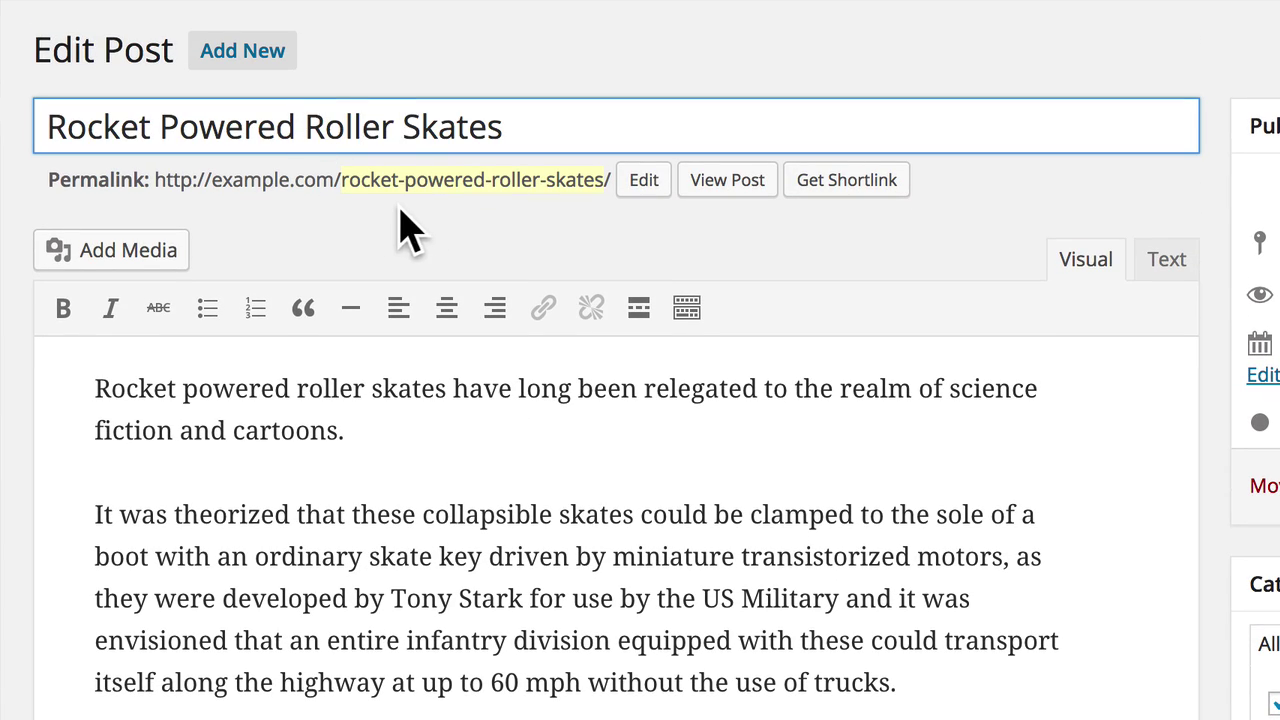
{"action": "scroll", "coordinate": [423, 234], "scroll_direction": "down", "scroll_amount": 15}
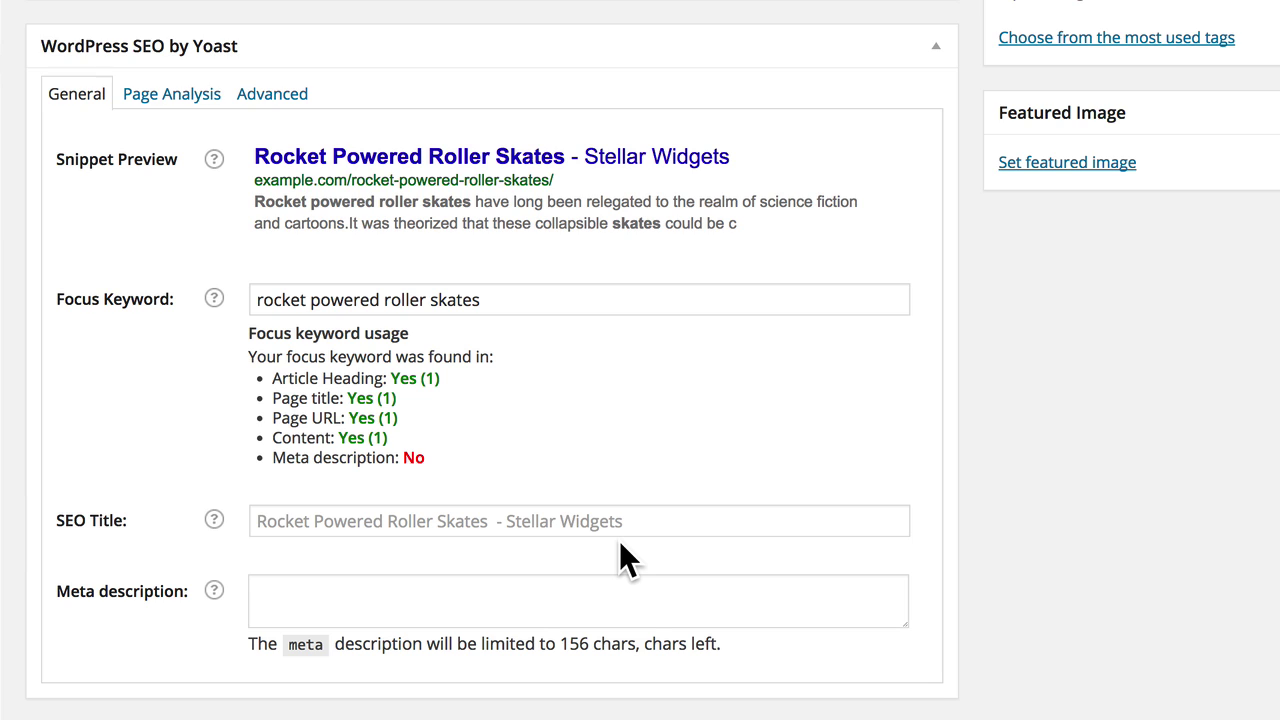
{"action": "left_click", "coordinate": [471, 522]}
{"action": "type", "text": "Your New Title"}
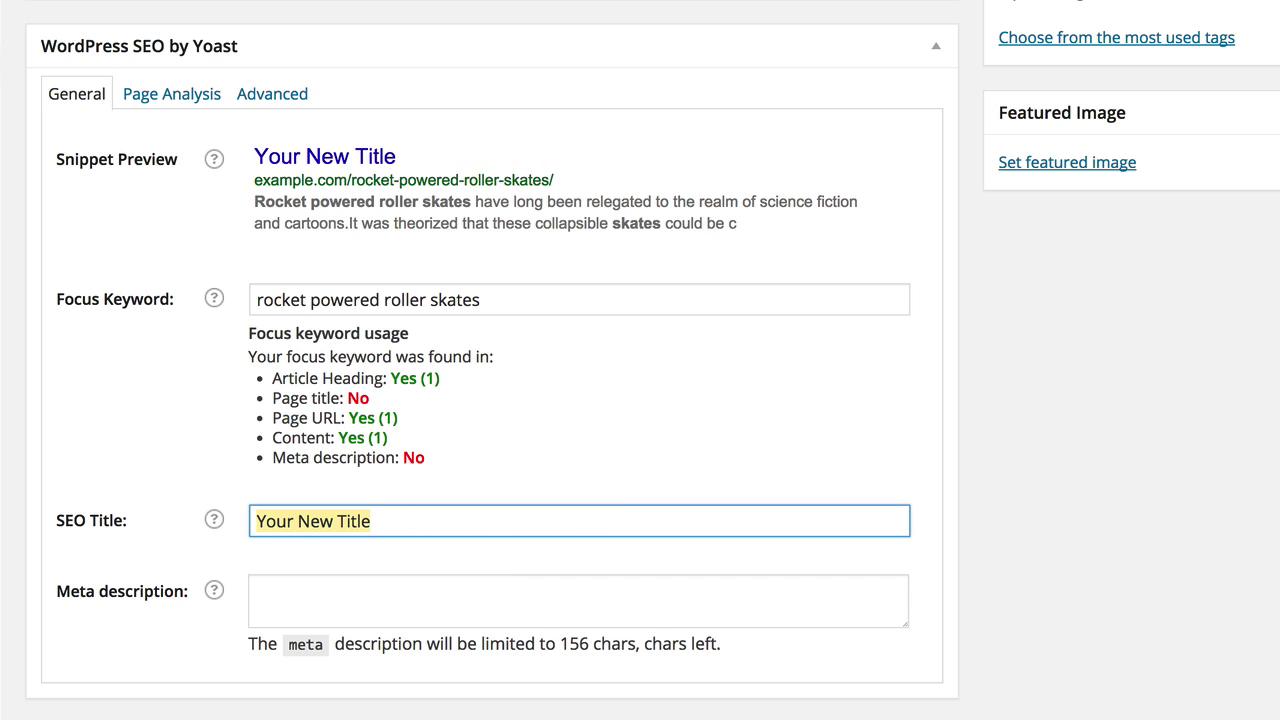
{"action": "key", "text": "BackSpace"}
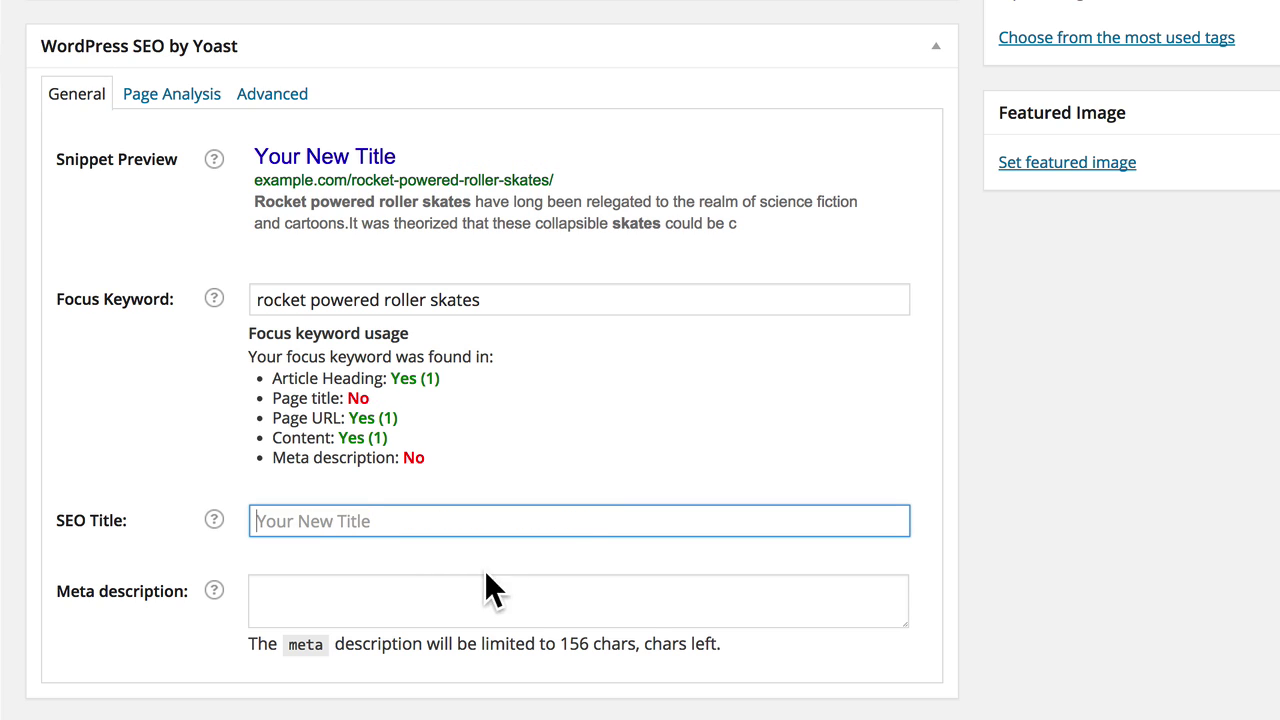
{"action": "left_click", "coordinate": [180, 556]}
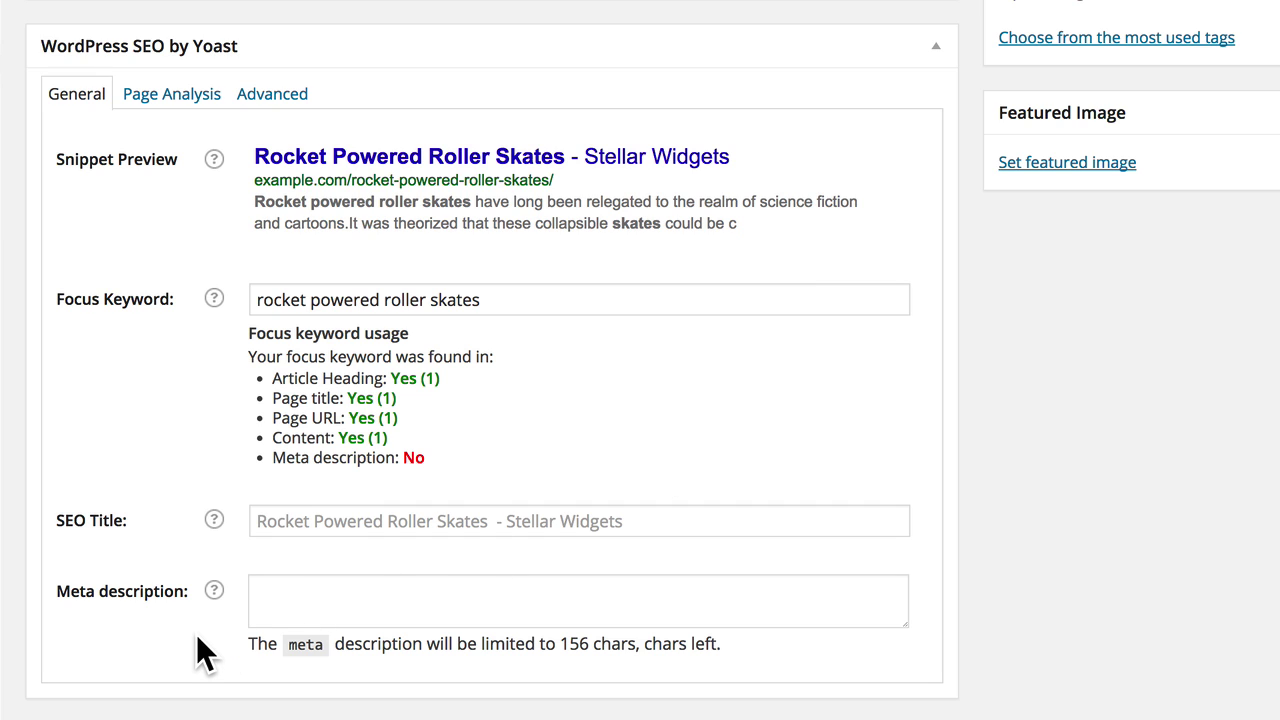
- Paste a summer-launch prototypes meta description beginning with 'rocket powered roller skates' and highlight that keyword
{"action": "left_click", "coordinate": [305, 600]}
{"action": "key", "text": "super+v"}
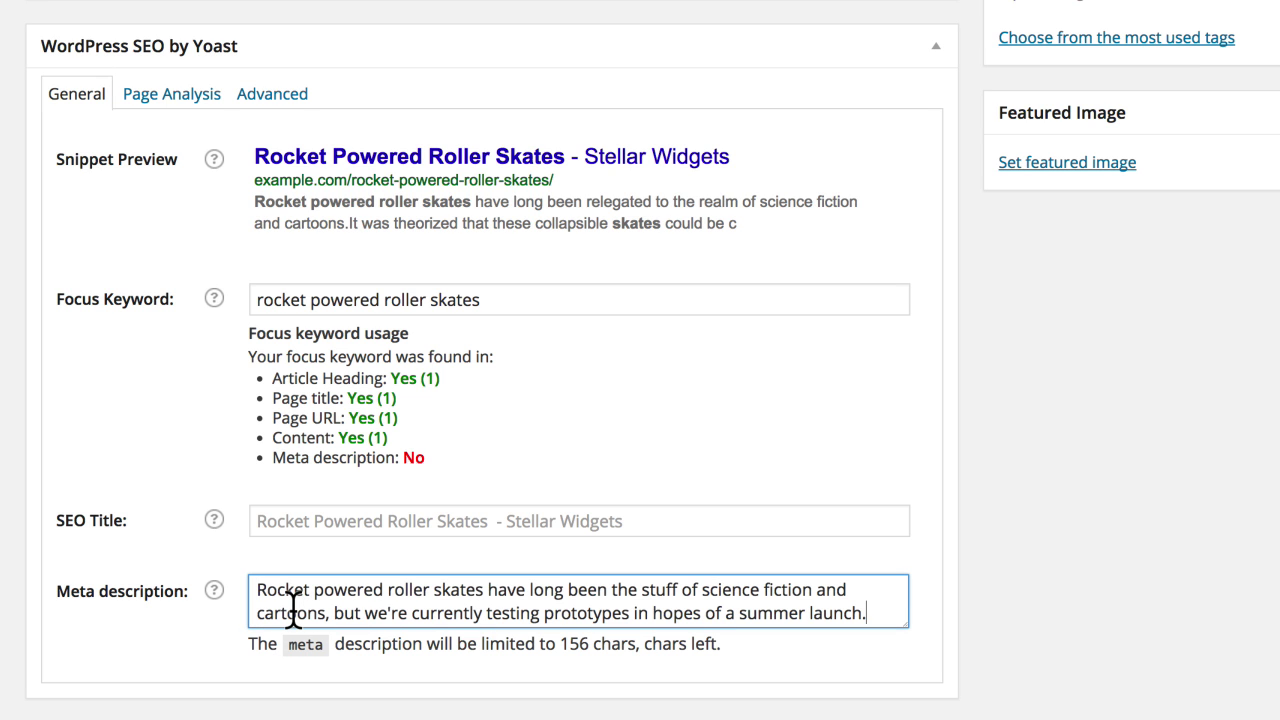
{"action": "left_click", "coordinate": [858, 658]}
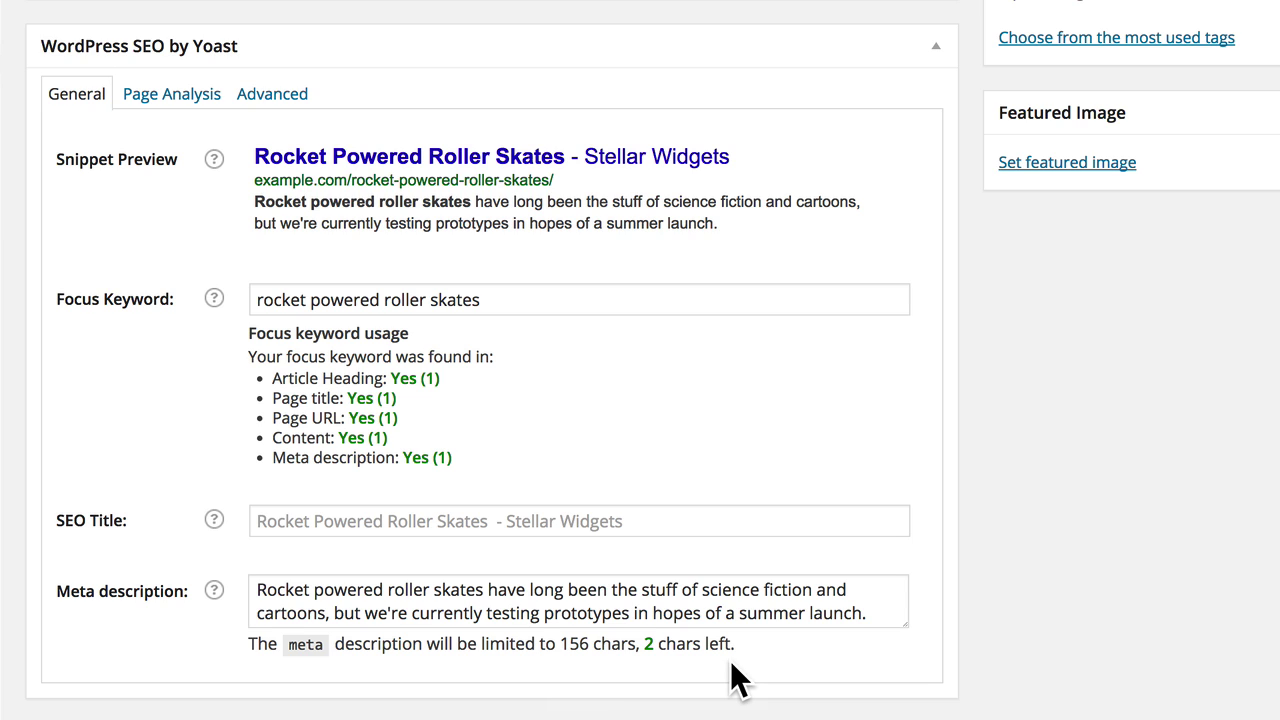
{"action": "left_click_drag", "start_coordinate": [485, 590], "coordinate": [258, 586]}
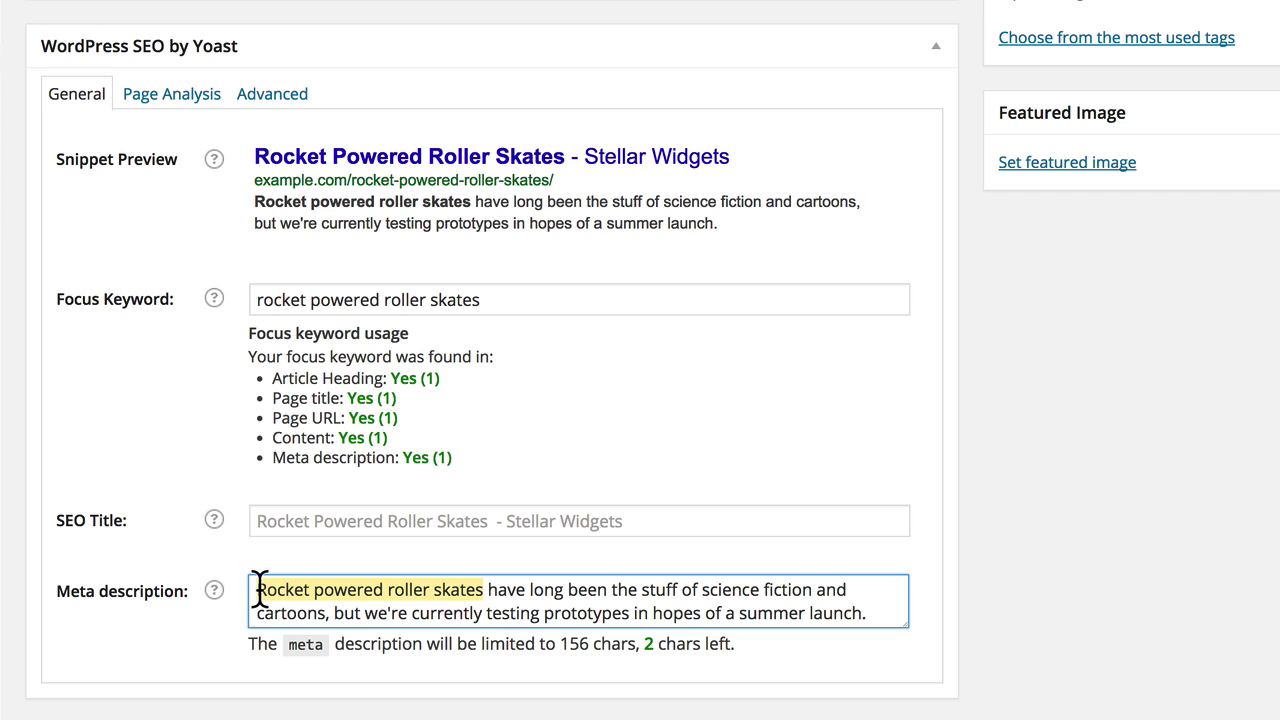
{"action": "left_click", "coordinate": [220, 634]}
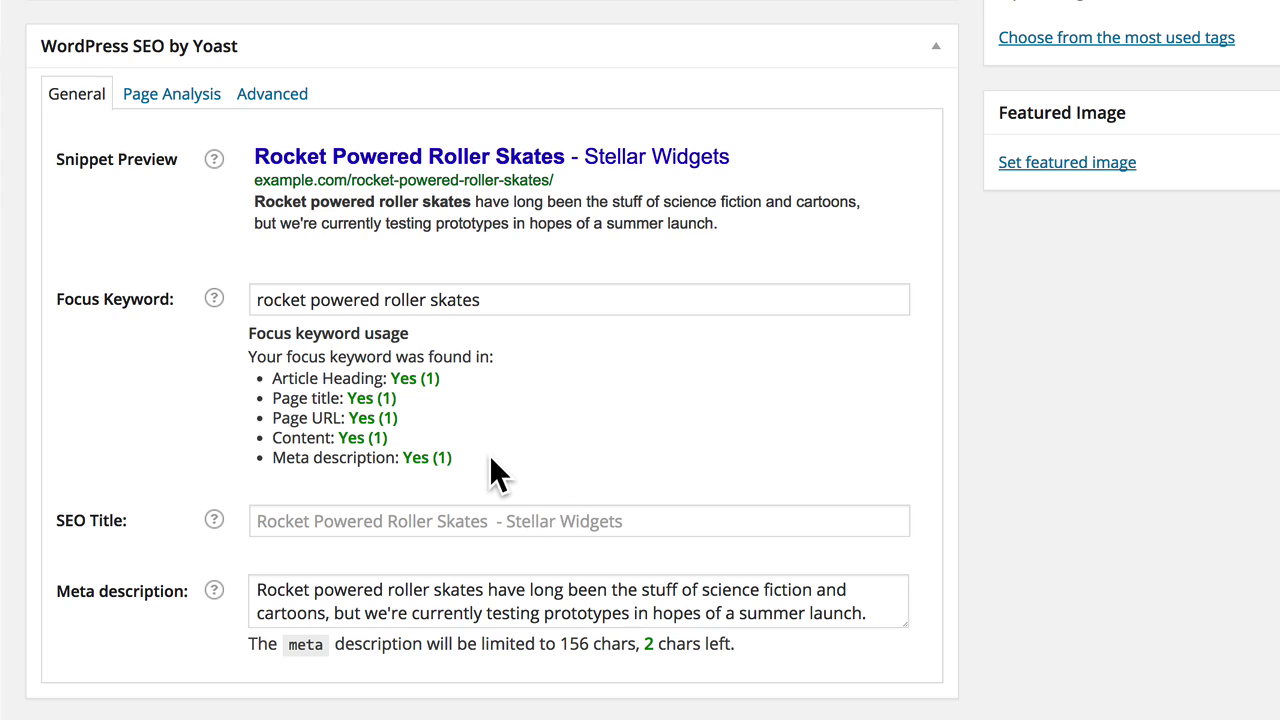
{"action": "scroll", "coordinate": [487, 484], "scroll_direction": "up", "scroll_amount": 10}
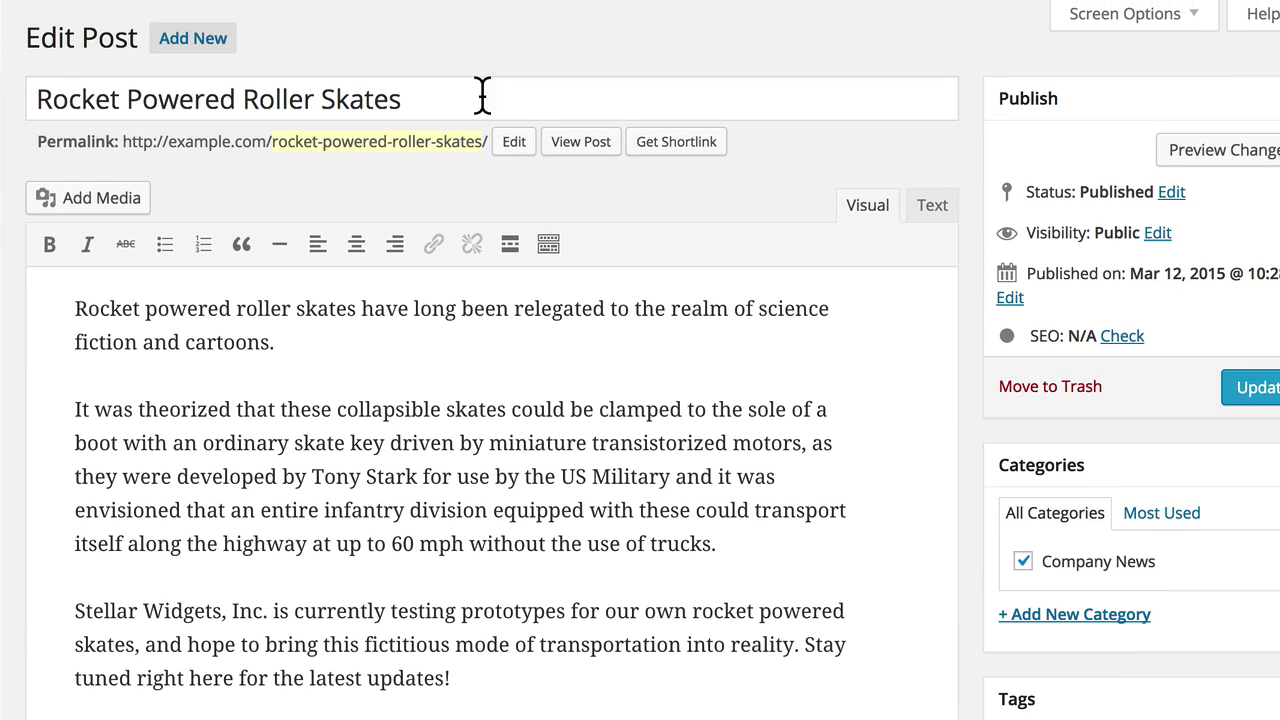
{"action": "left_click", "coordinate": [458, 100]}
{"action": "left_click", "coordinate": [350, 188]}
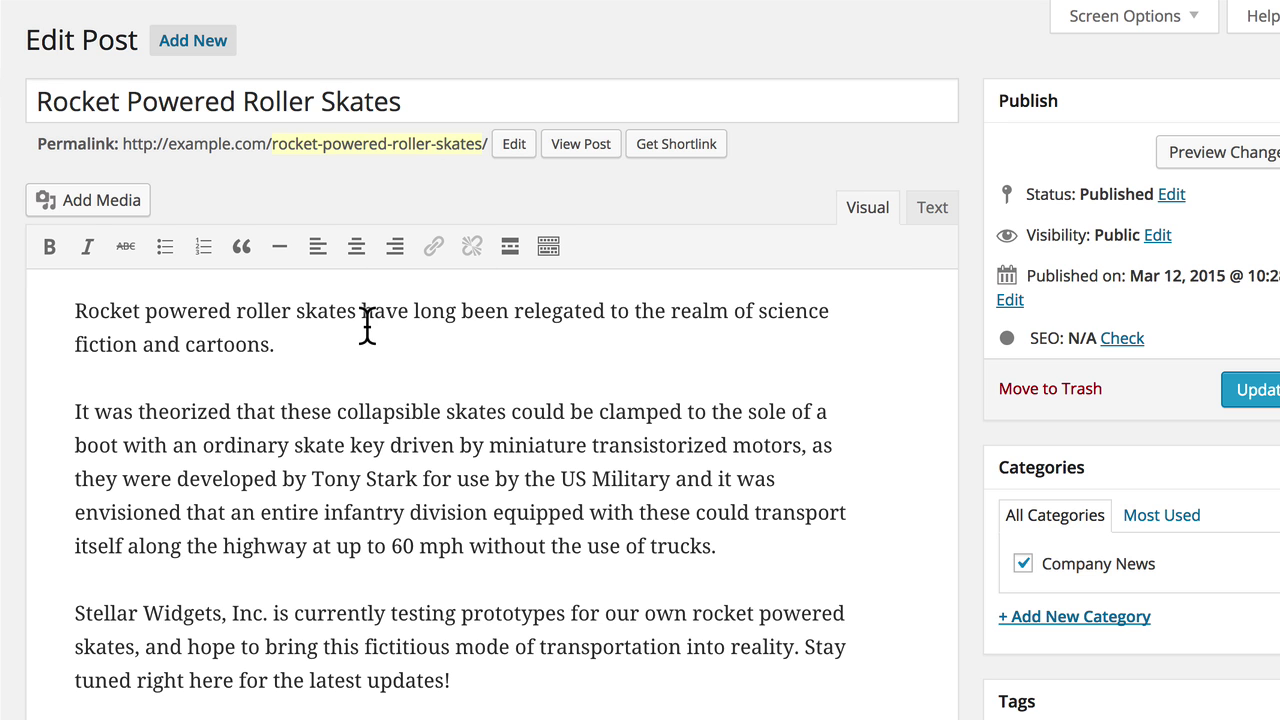
{"action": "left_click_drag", "start_coordinate": [356, 312], "coordinate": [64, 311]}
{"action": "left_click", "coordinate": [316, 193]}
{"action": "scroll", "coordinate": [400, 200], "scroll_direction": "down", "scroll_amount": 5}
{"action": "scroll", "coordinate": [460, 270], "scroll_direction": "down", "scroll_amount": 5}
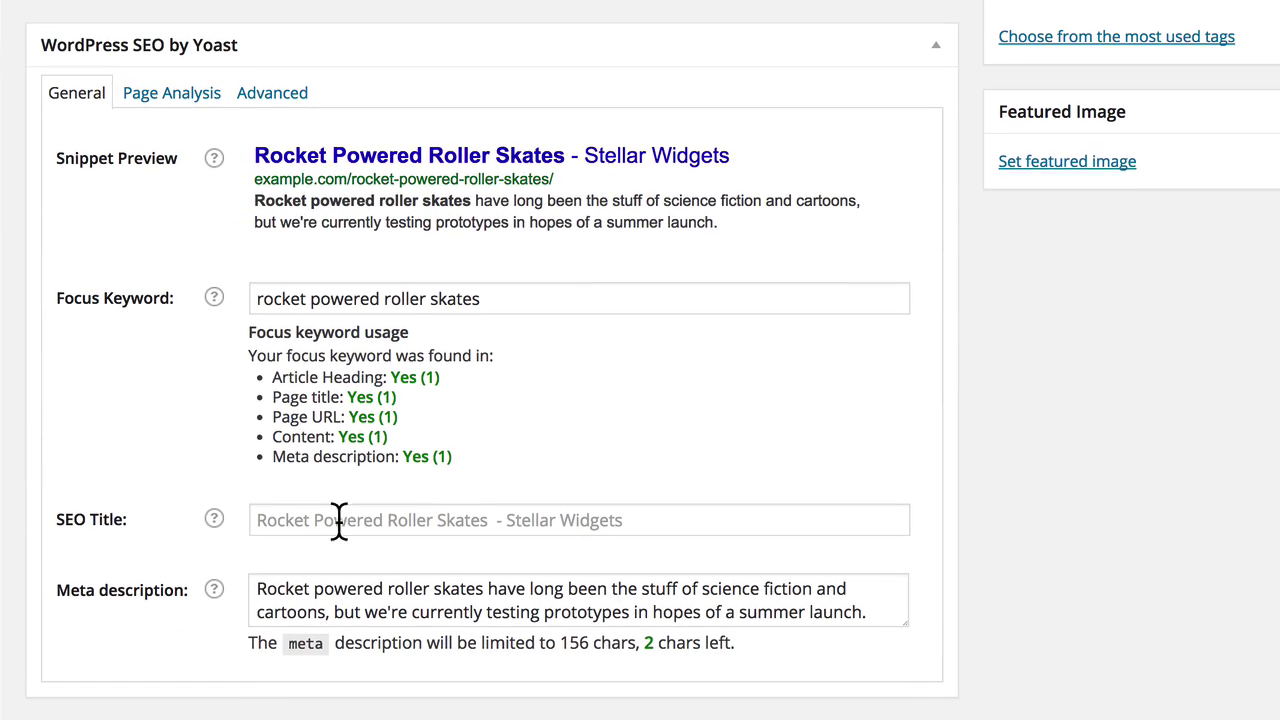
{"action": "left_click_drag", "start_coordinate": [484, 591], "coordinate": [257, 591]}
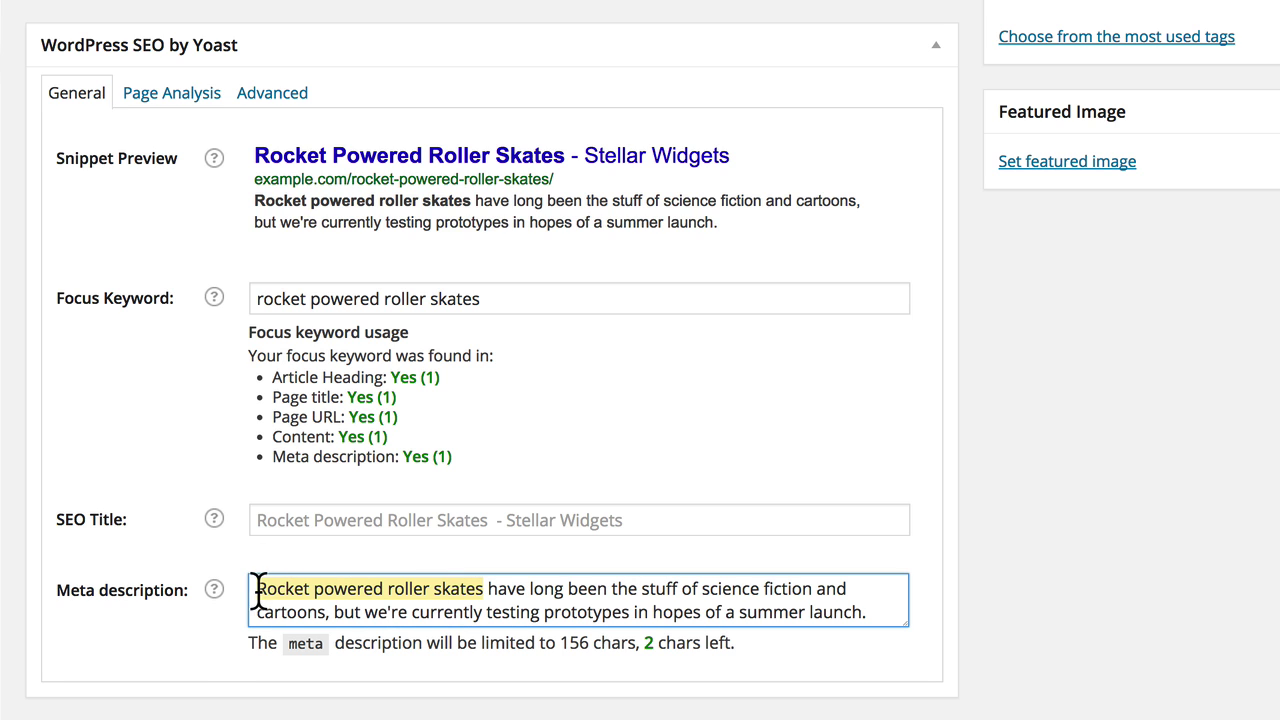
{"action": "left_click", "coordinate": [205, 632]}
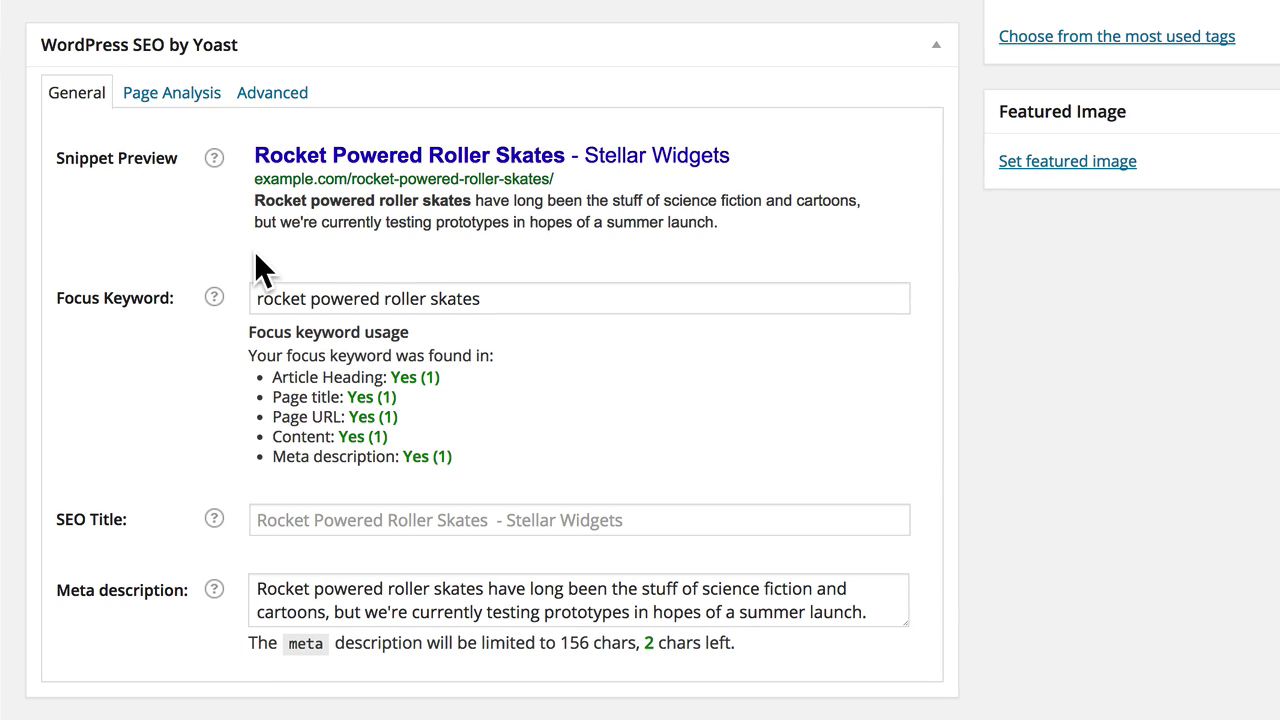